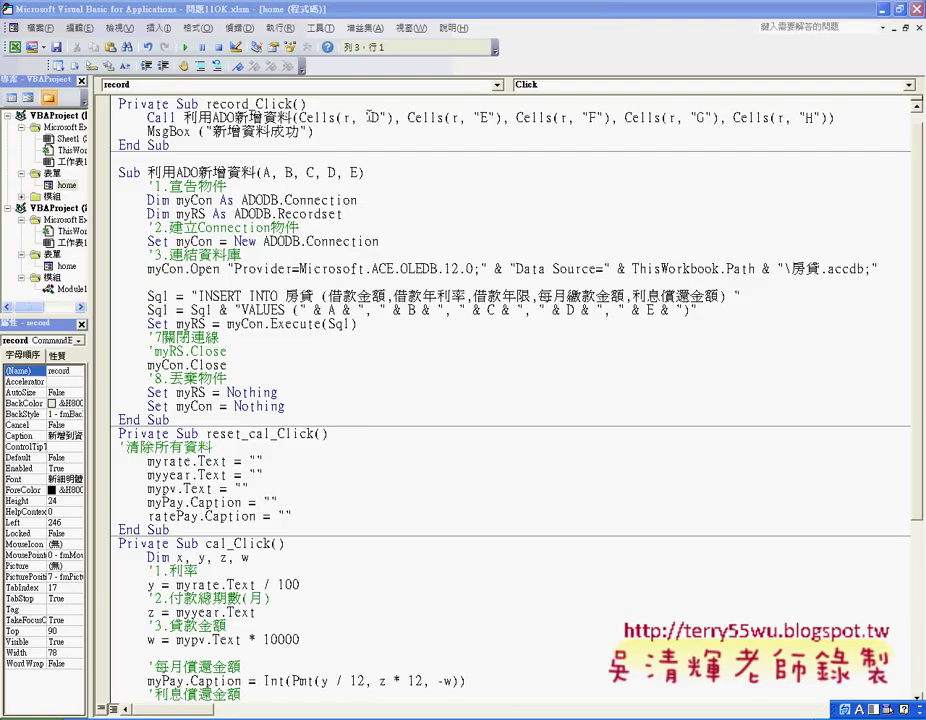
Open the home loan form in design view and inspect its amount, rate and result controls.
double_click(66, 185)
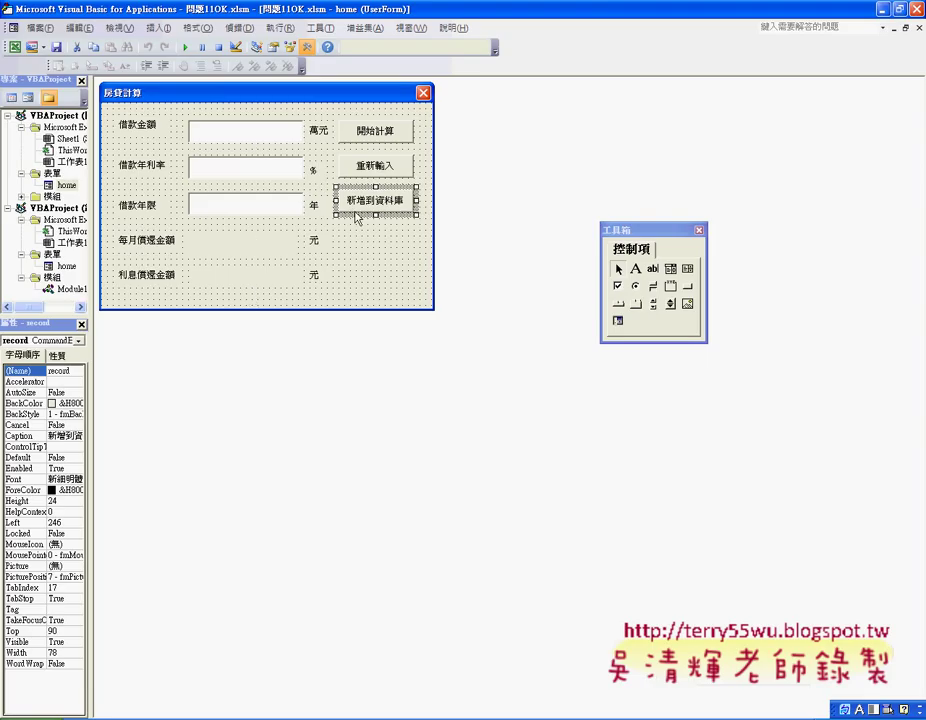
left_click(248, 132)
left_click(248, 168)
left_click(249, 222)
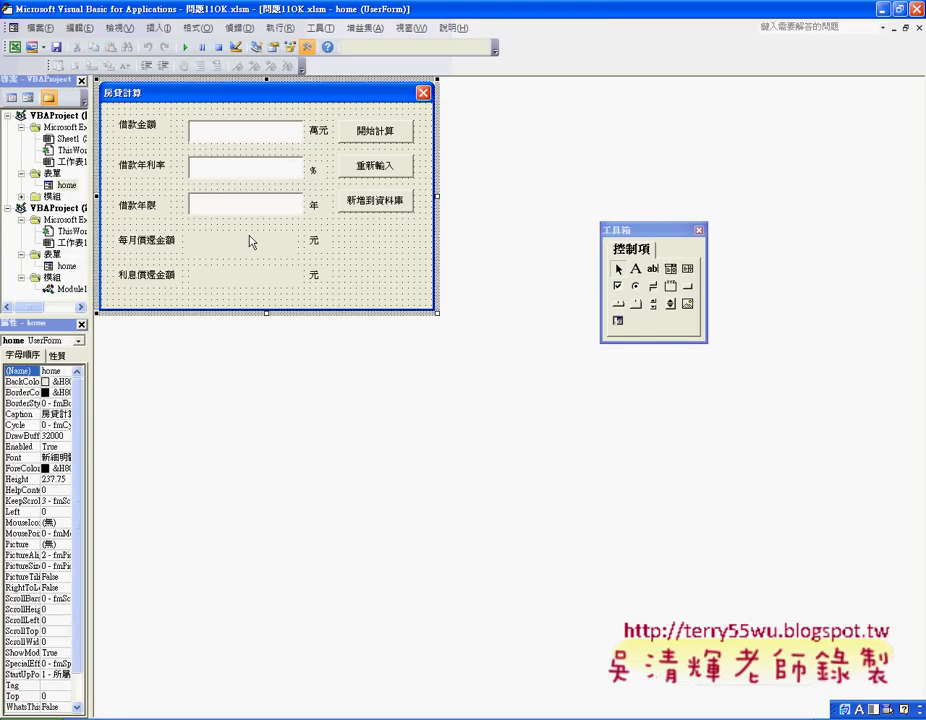
left_click(251, 279)
left_click(255, 134)
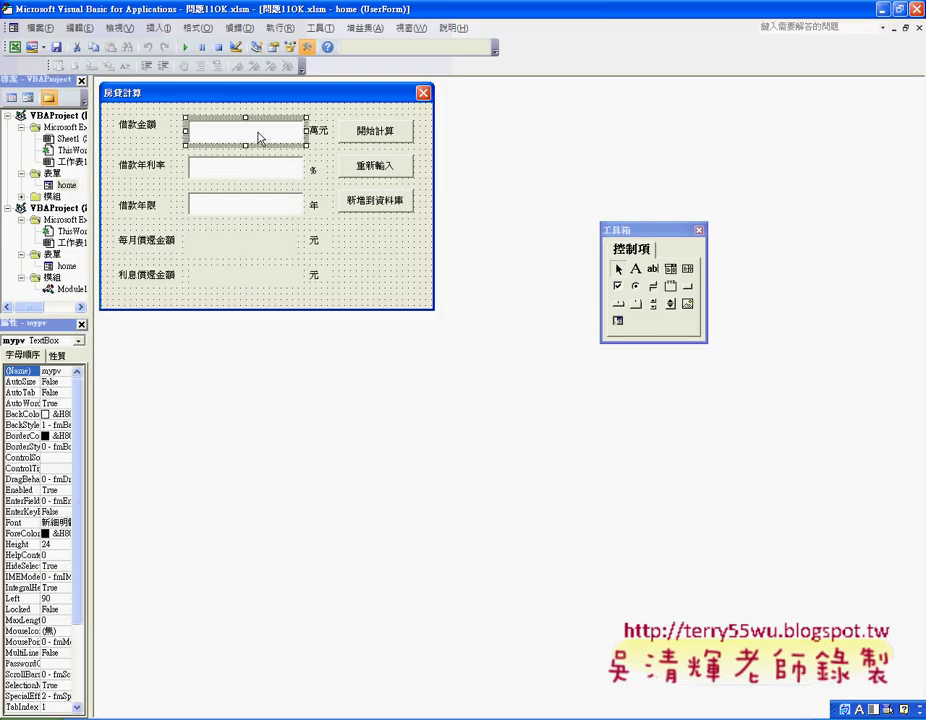
left_click(256, 168)
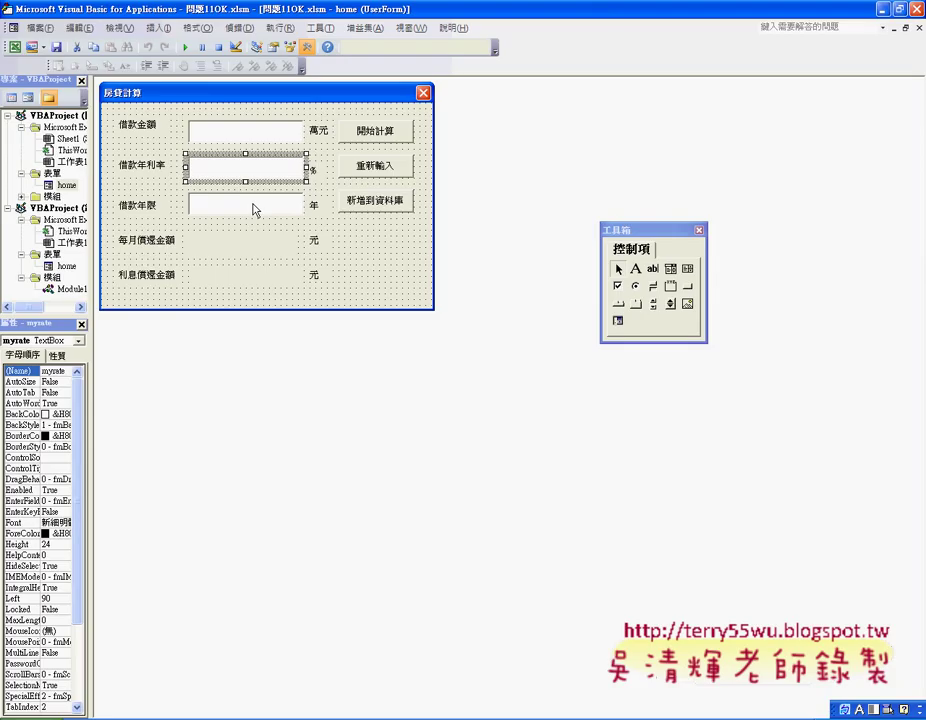
Open the add-to-database button's click code and review the INSERT and VALUES lines.
double_click(376, 202)
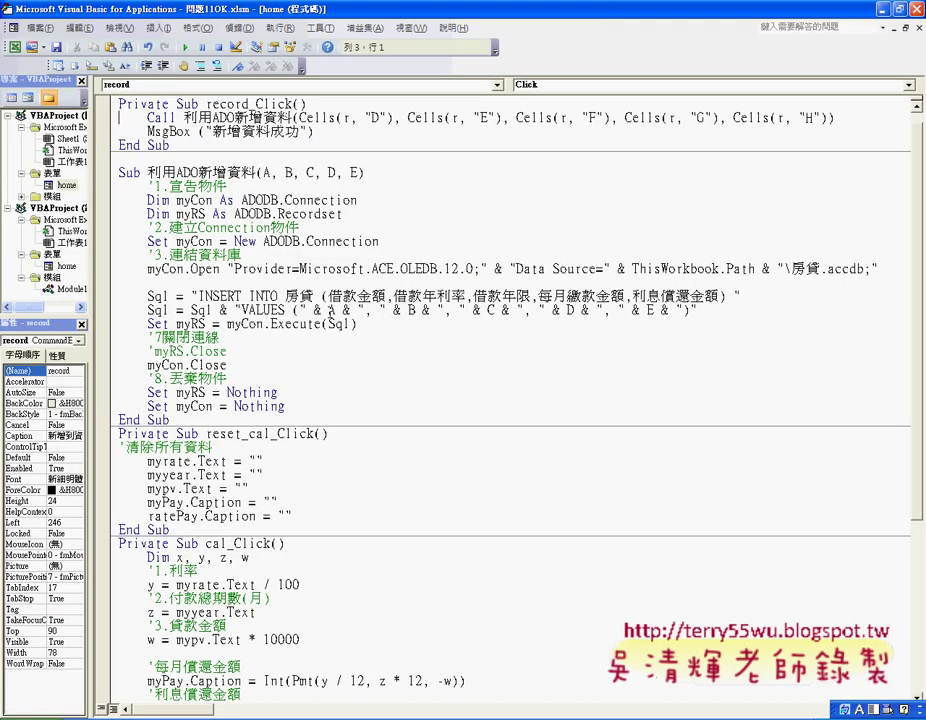
double_click(333, 310)
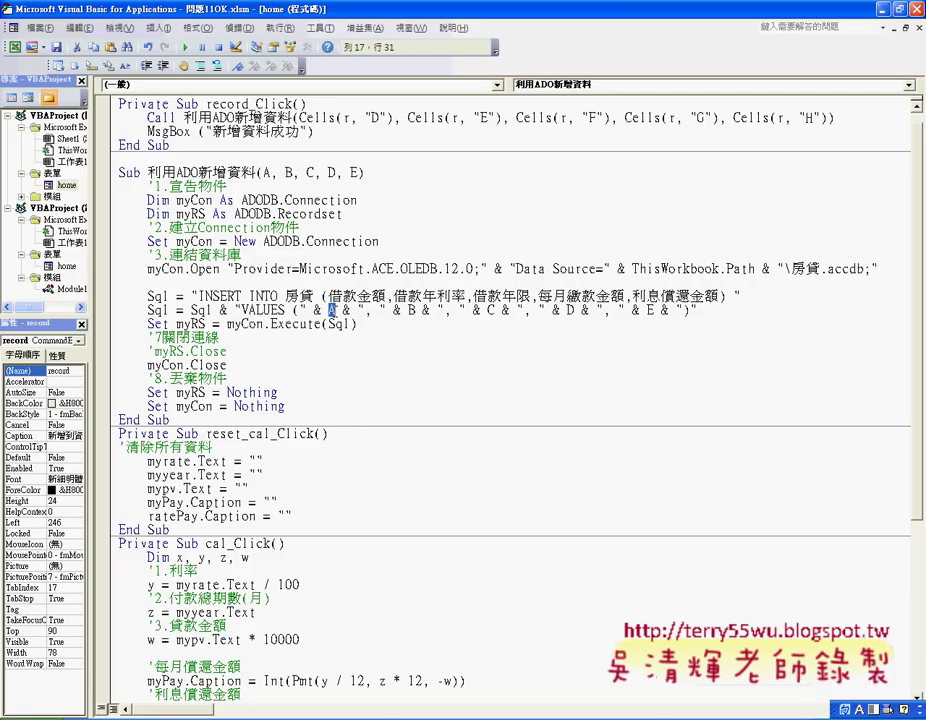
left_click(303, 310)
left_click(195, 296)
Set breakpoints on the Call, MsgBox, both Sql lines and the Execute line.
left_click(103, 118)
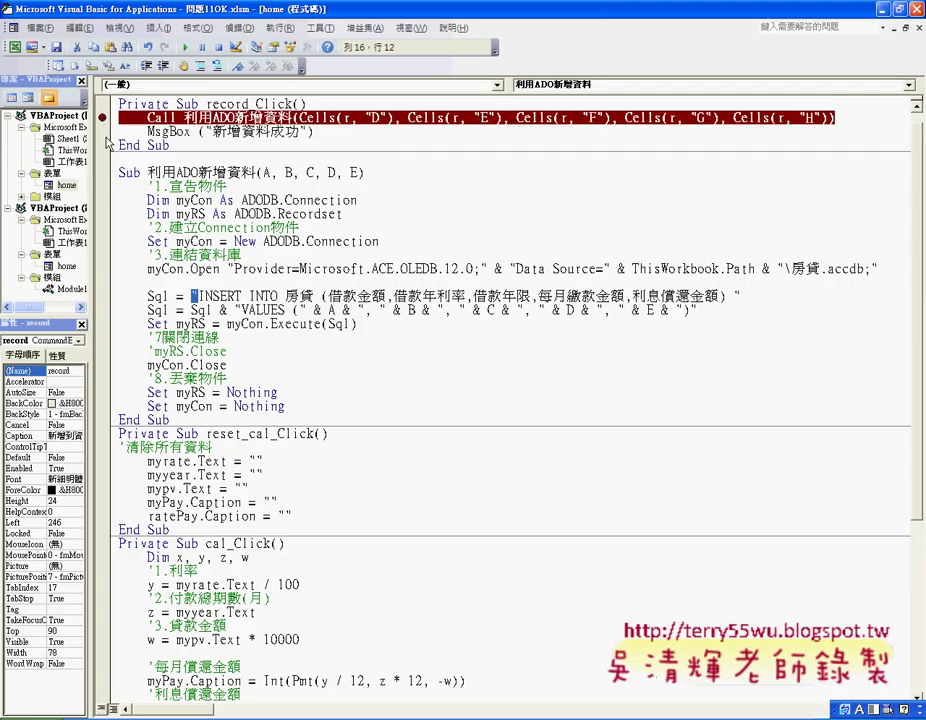
left_click(103, 131)
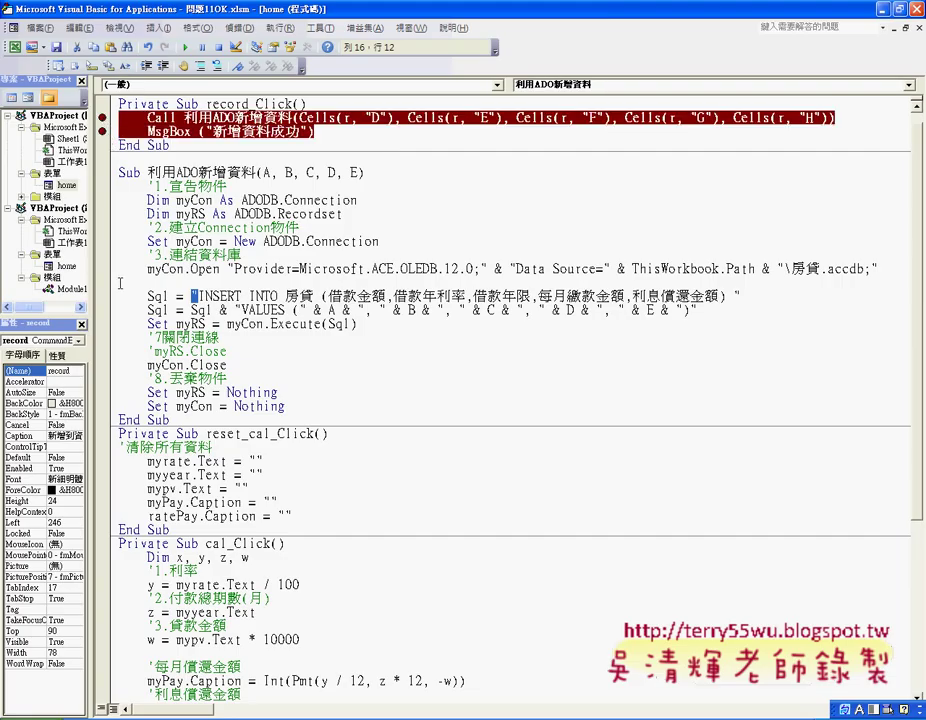
left_click(103, 296)
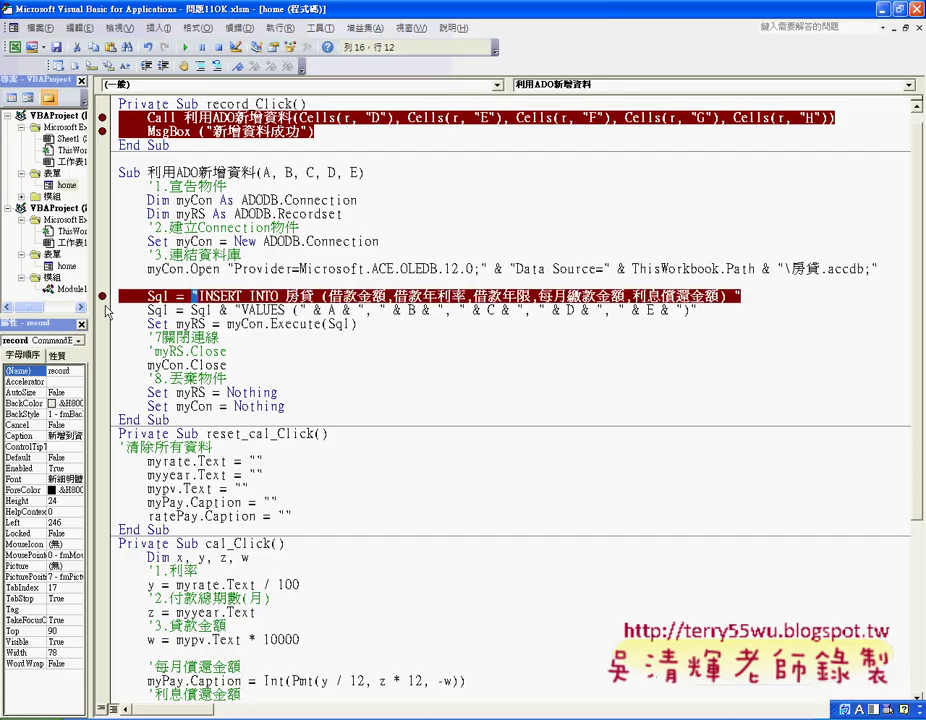
left_click(103, 310)
left_click(103, 324)
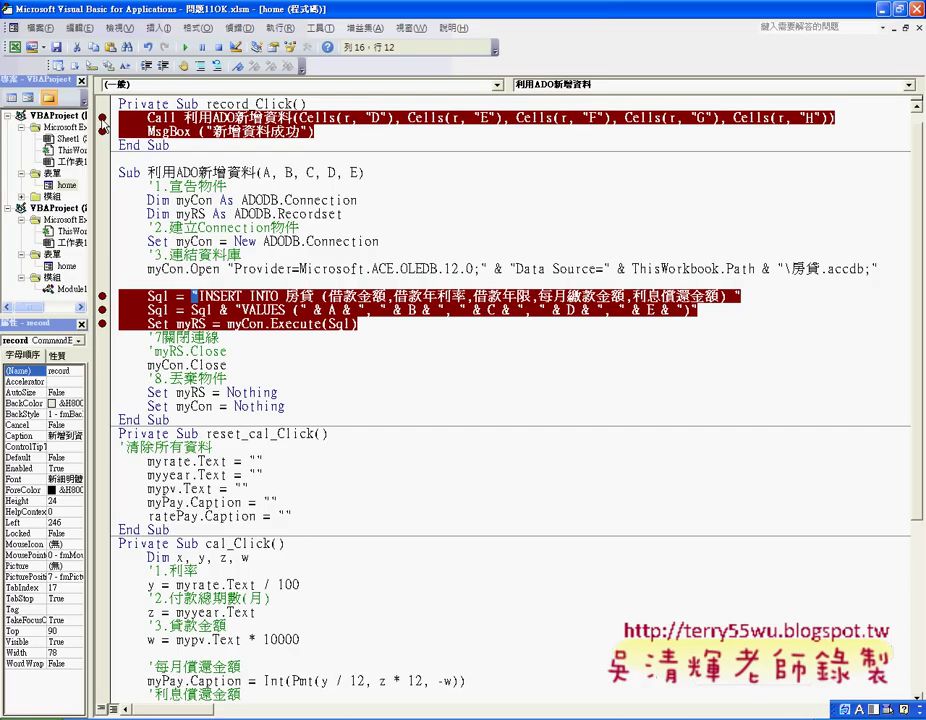
Close the VBA editor and launch the 房貸計算 loan calculator form from the worksheet.
left_click(916, 9)
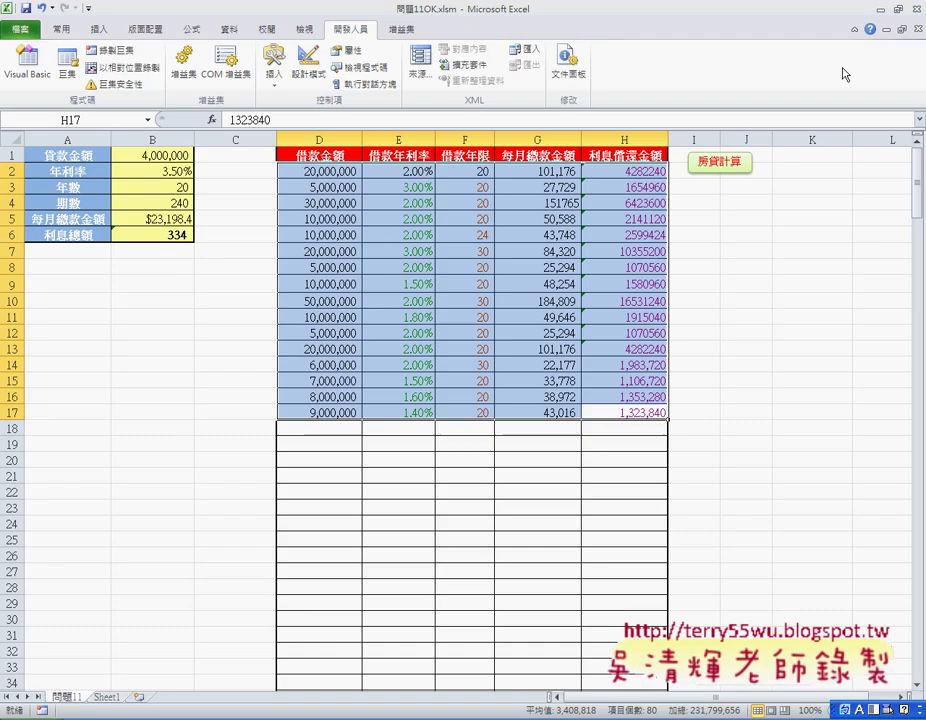
left_click(735, 176)
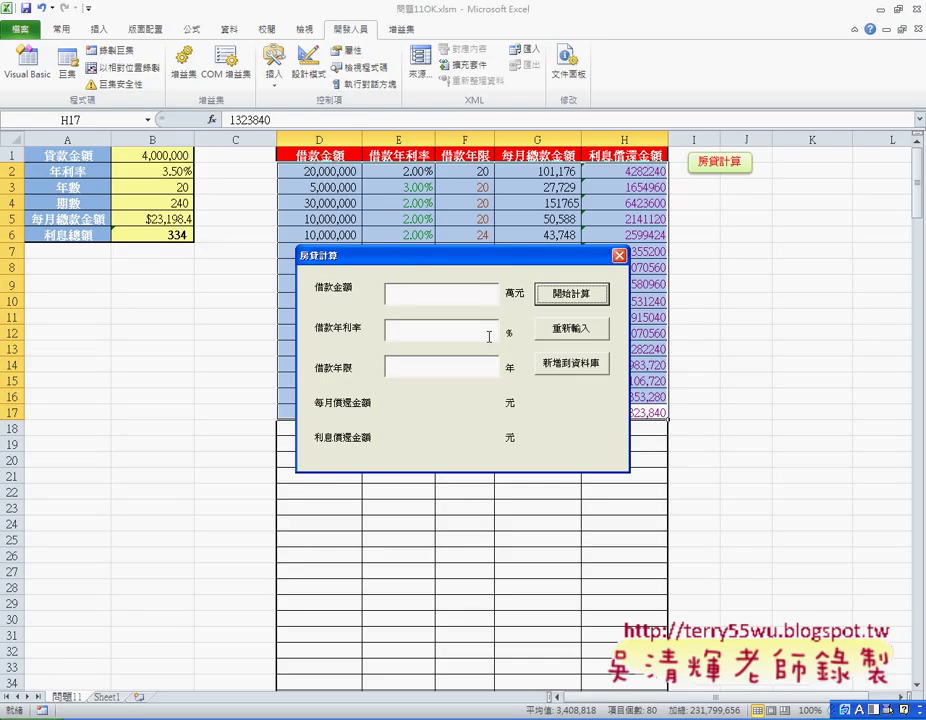
Enter loan amount 900, interest rate 1.6 and term 20 years in the form.
left_click(451, 297)
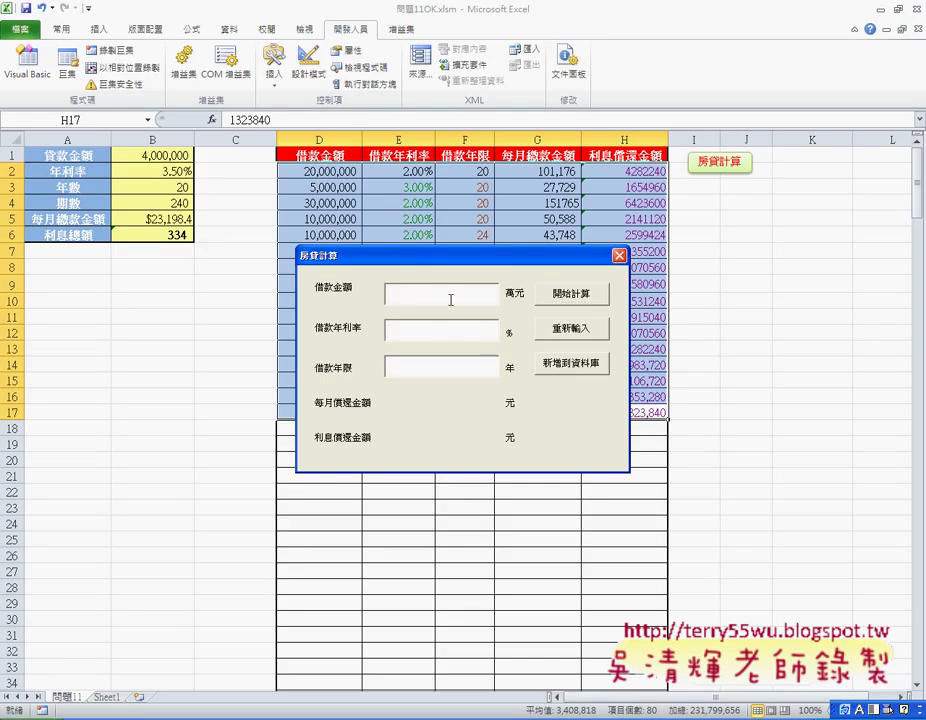
type("900")
key("Tab")
type("1.6")
key("Tab")
type("20")
Calculate the monthly payment, then add the loan record to the database, hitting the breakpoint.
left_click_drag(400, 256, 410, 466)
left_click(583, 501)
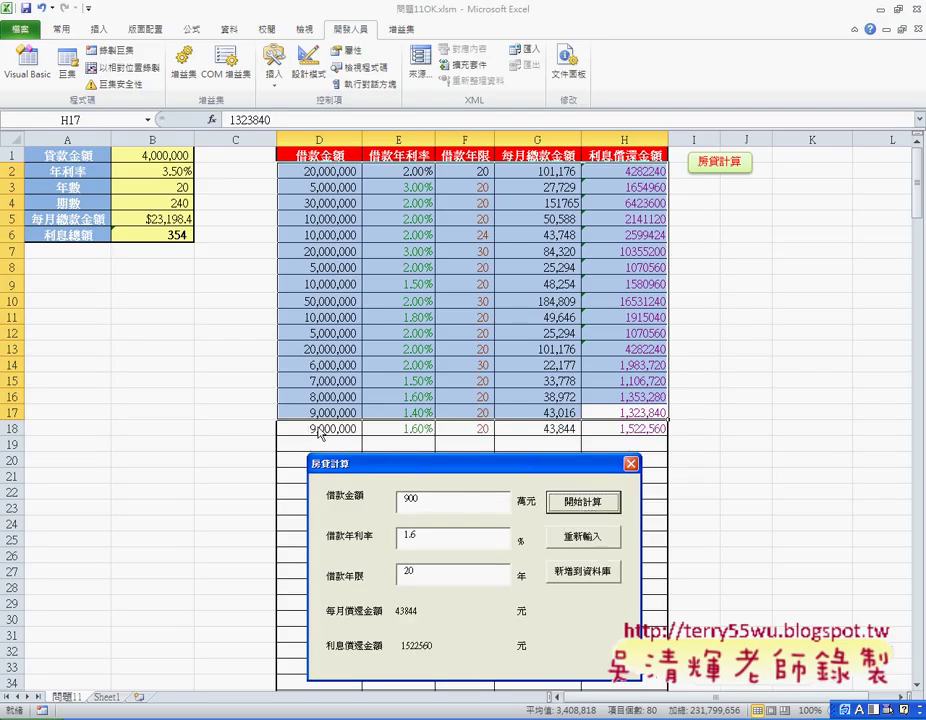
left_click(596, 576)
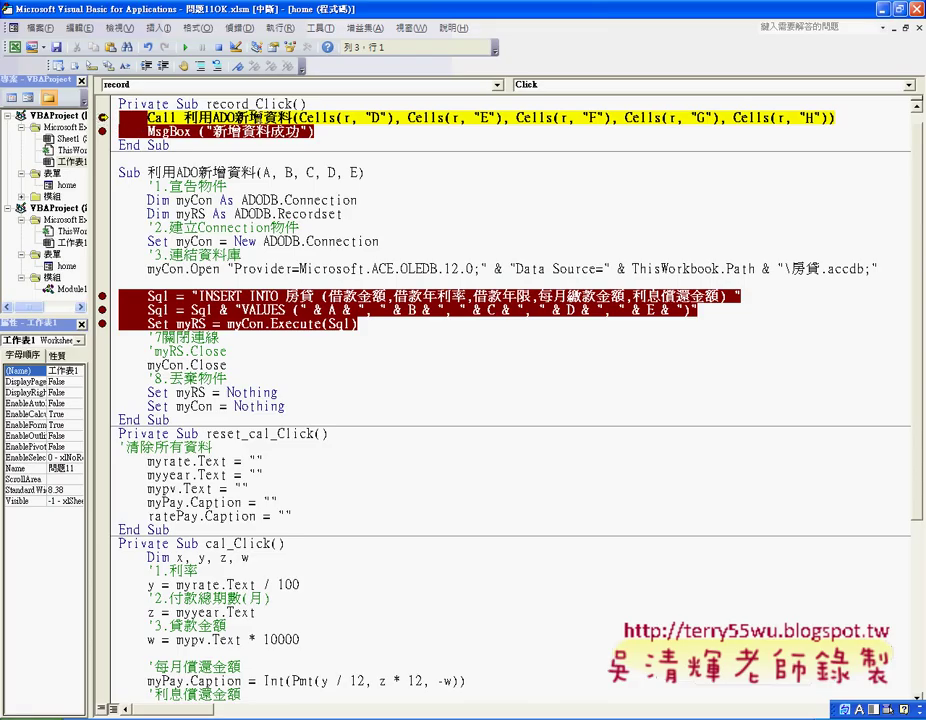
Step with F8 into 利用ADO新增資料 until the new ADODB connection line is reached.
key("F8")
key("F8")
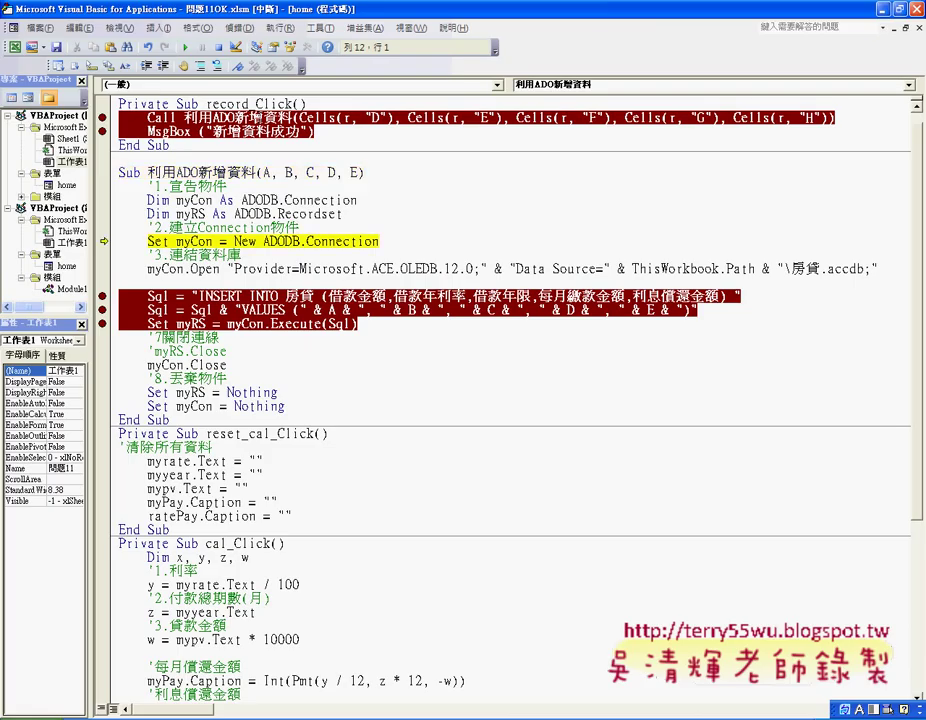
key("F8")
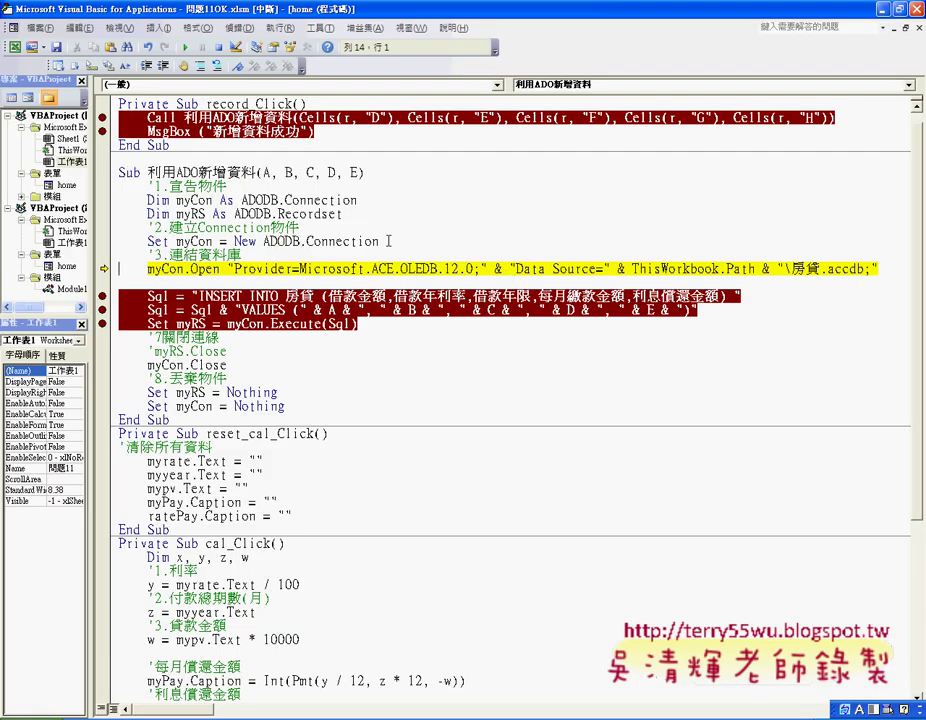
left_click_drag(379, 241, 147, 241)
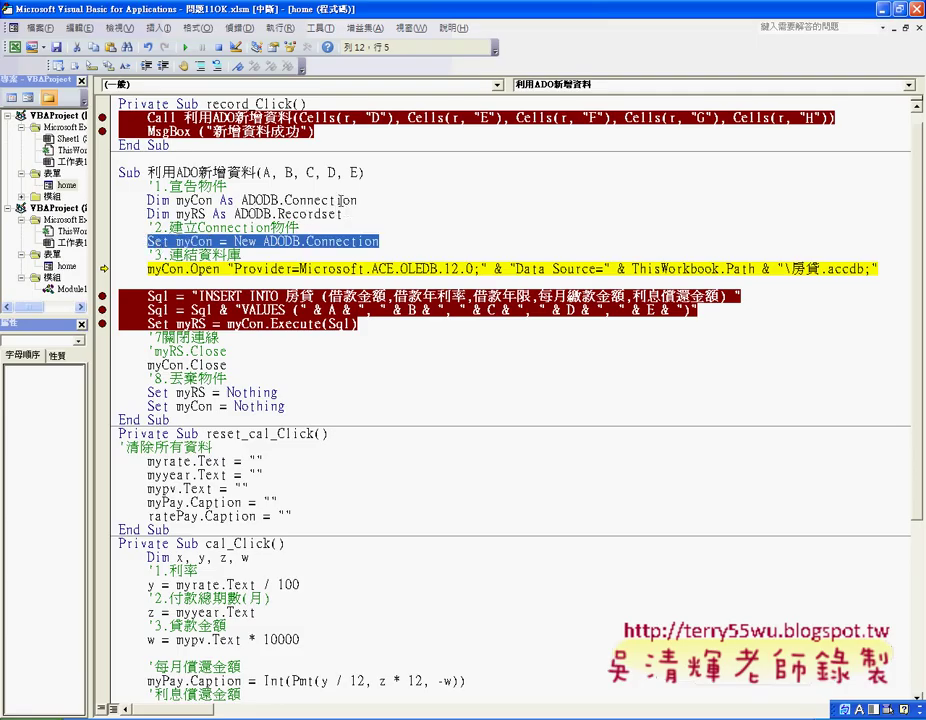
left_click_drag(342, 214, 147, 214)
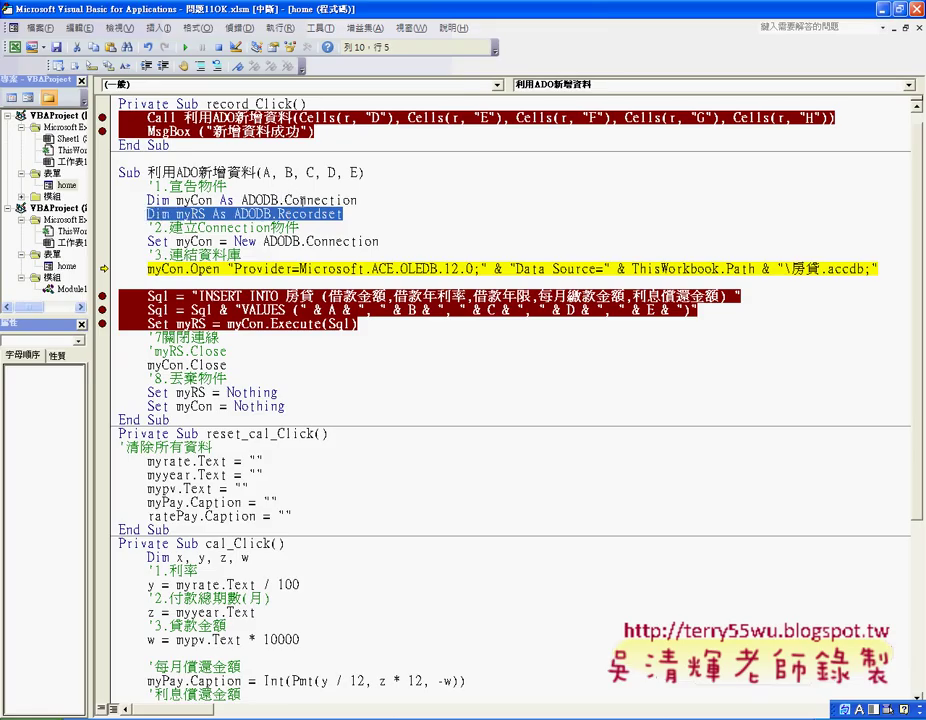